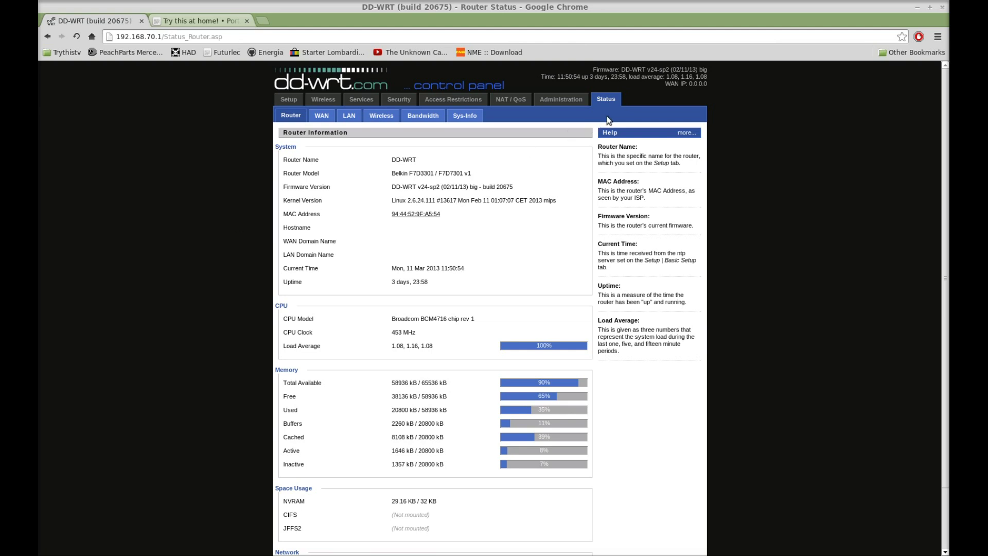
Step: Switch the Wireless Mode to Repeater on Basic Settings and apply it
{"action": "left_click", "coordinate": [325, 99]}
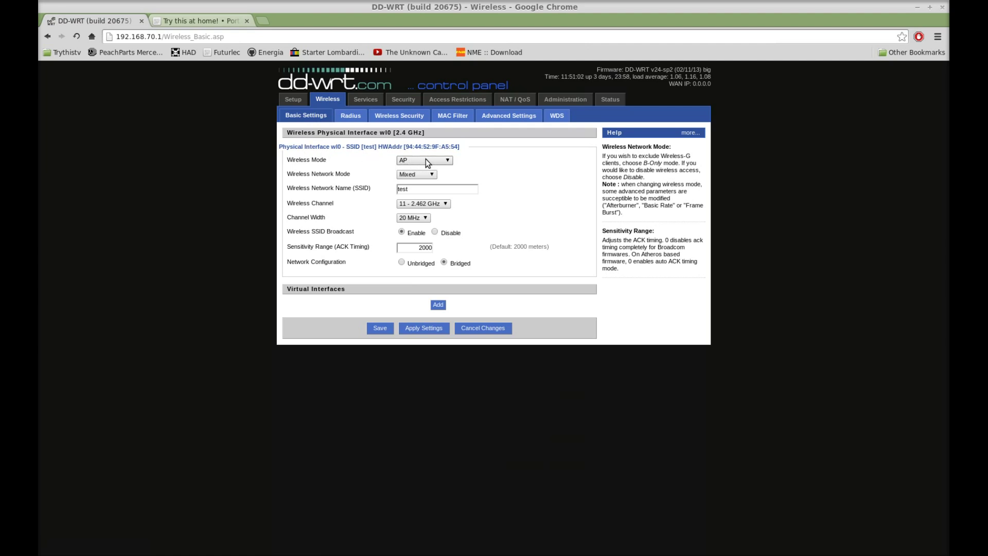
{"action": "left_click", "coordinate": [426, 160]}
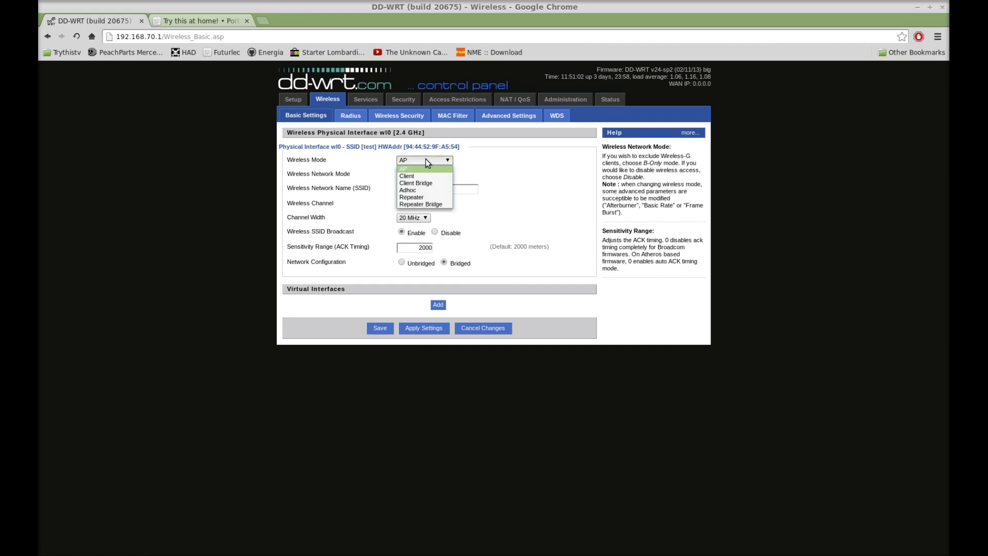
{"action": "left_click", "coordinate": [419, 198]}
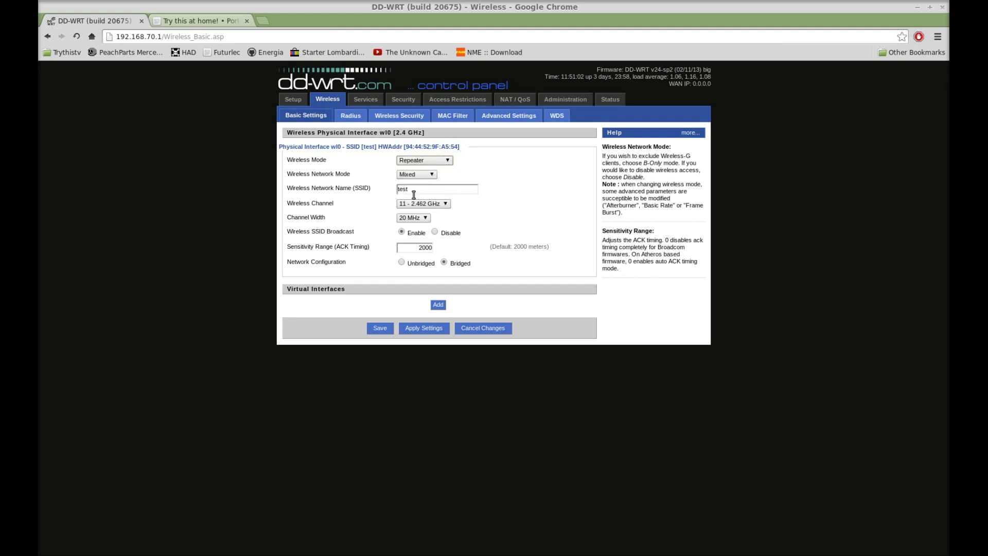
{"action": "left_click", "coordinate": [424, 329]}
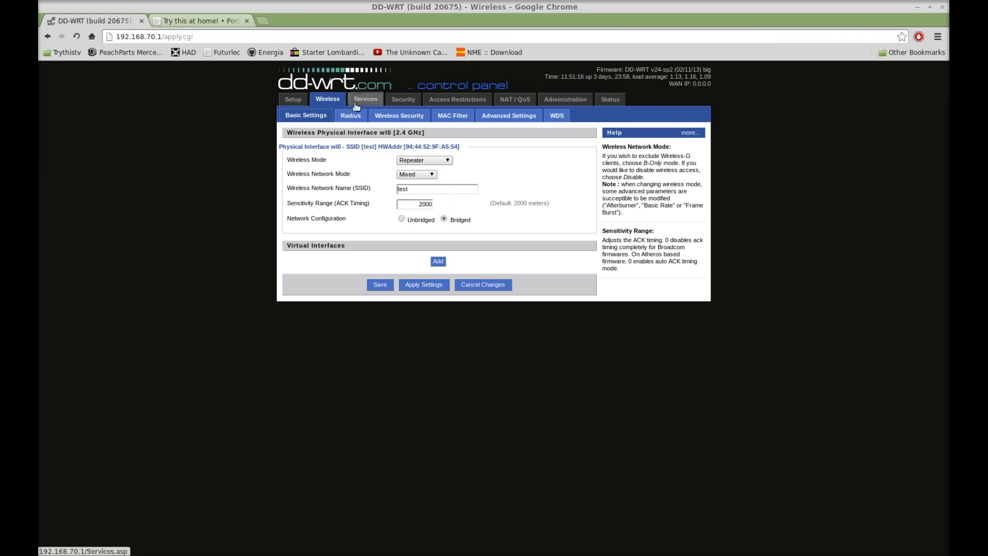
Step: Run a Site Survey of neighbouring networks from the wireless status page
{"action": "left_click", "coordinate": [401, 119]}
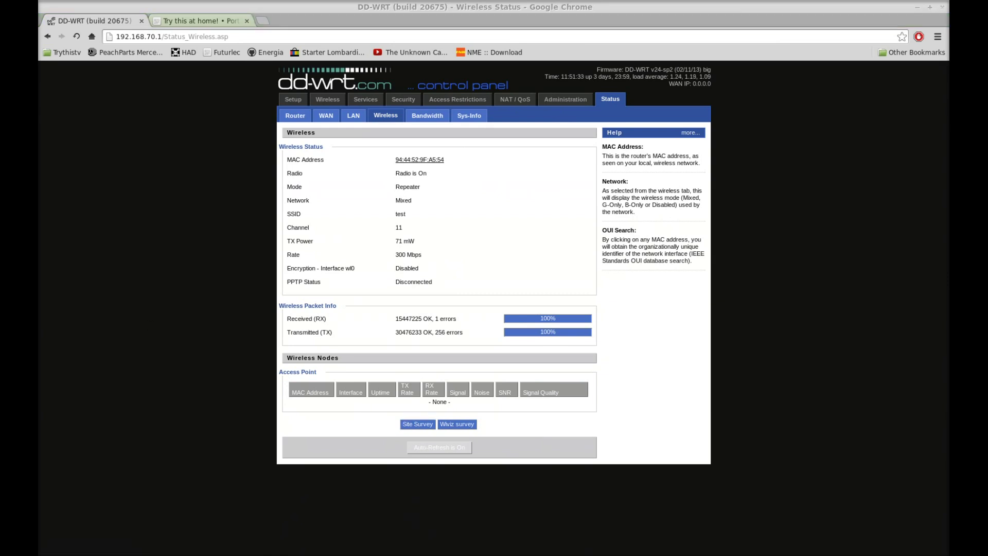
{"action": "left_click_drag", "start_coordinate": [470, 81], "coordinate": [507, 92]}
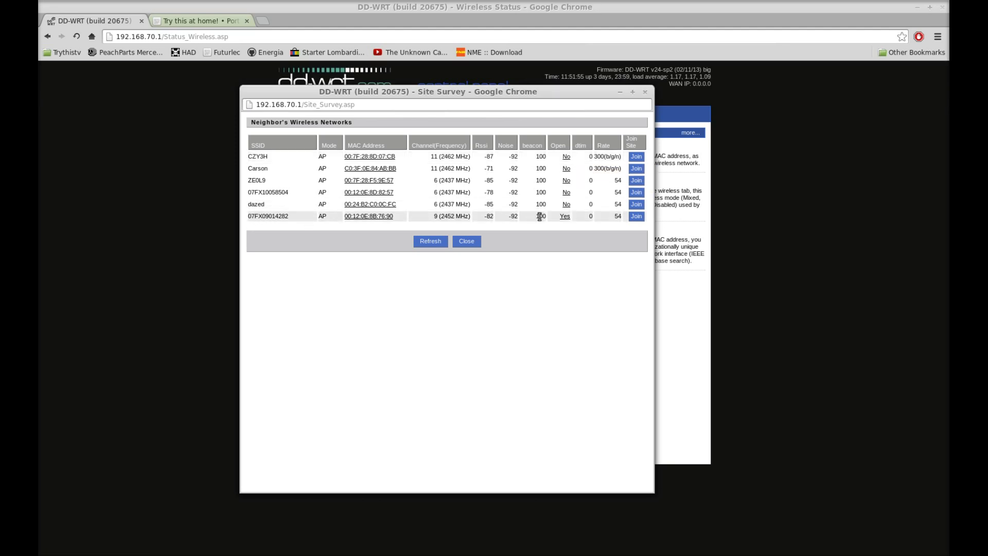
Step: Join the open network 07FX09014282 as a client and continue back to Basic Settings
{"action": "left_click", "coordinate": [636, 217]}
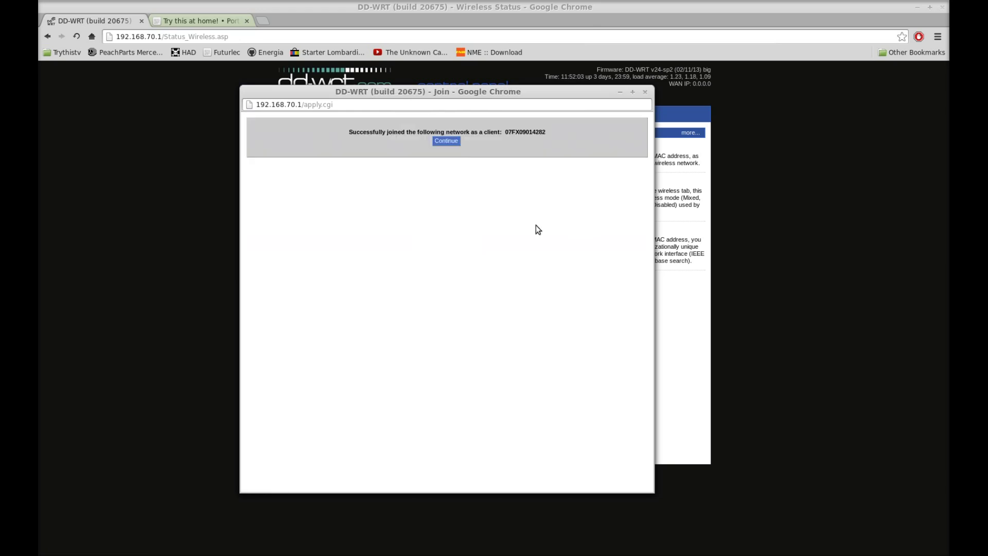
{"action": "left_click", "coordinate": [451, 148]}
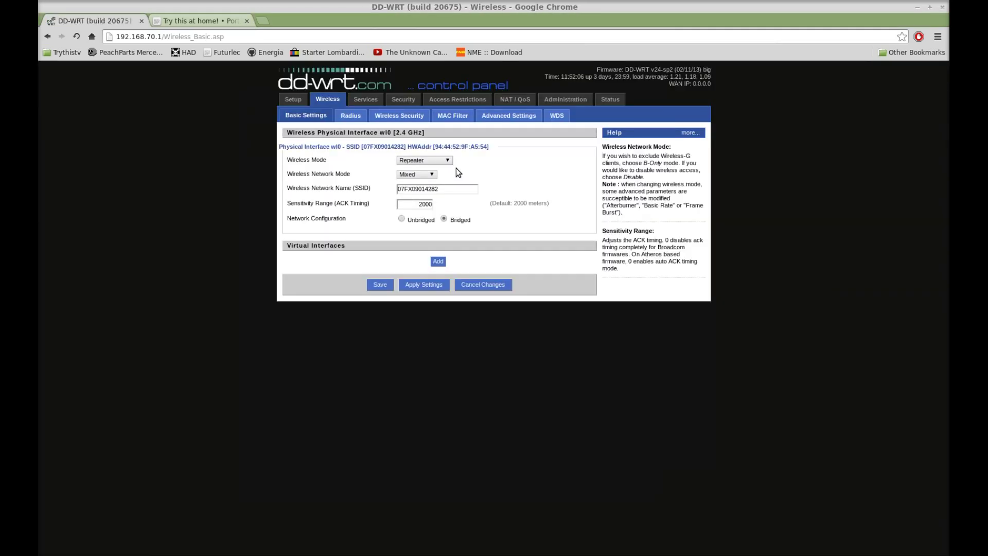
{"action": "left_click_drag", "start_coordinate": [447, 188], "coordinate": [389, 189]}
Step: Add a virtual interface and rename its SSID from dd-wrt_vap to dd-wrt, keeping Bridged
{"action": "left_click", "coordinate": [466, 194]}
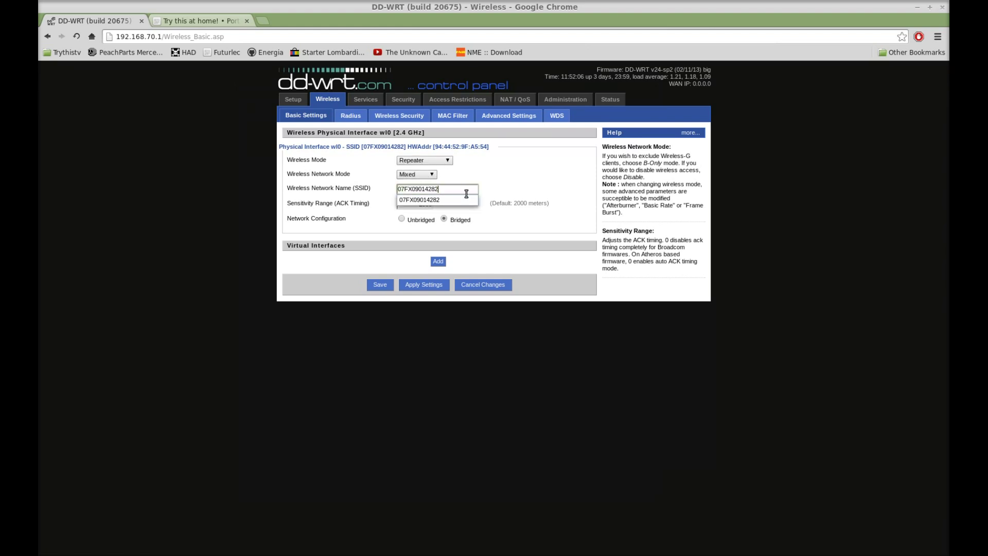
{"action": "left_click", "coordinate": [340, 193]}
{"action": "left_click", "coordinate": [437, 263]}
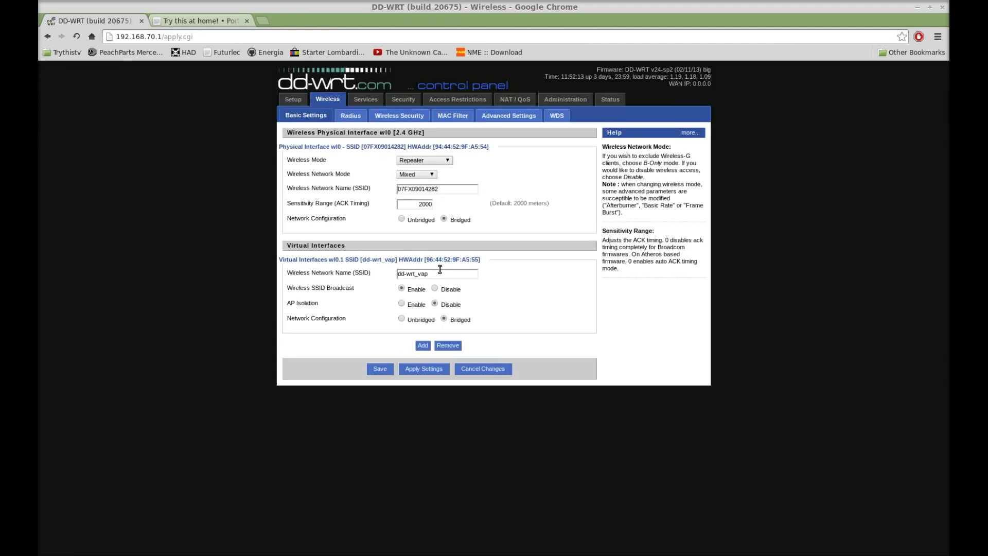
{"action": "left_click", "coordinate": [439, 269]}
{"action": "key", "text": "BackSpace"}
{"action": "key", "text": "BackSpace"}
{"action": "key", "text": "BackSpace"}
{"action": "left_click", "coordinate": [457, 319]}
Step: Apply the virtual interface settings to the router
{"action": "left_click", "coordinate": [426, 370]}
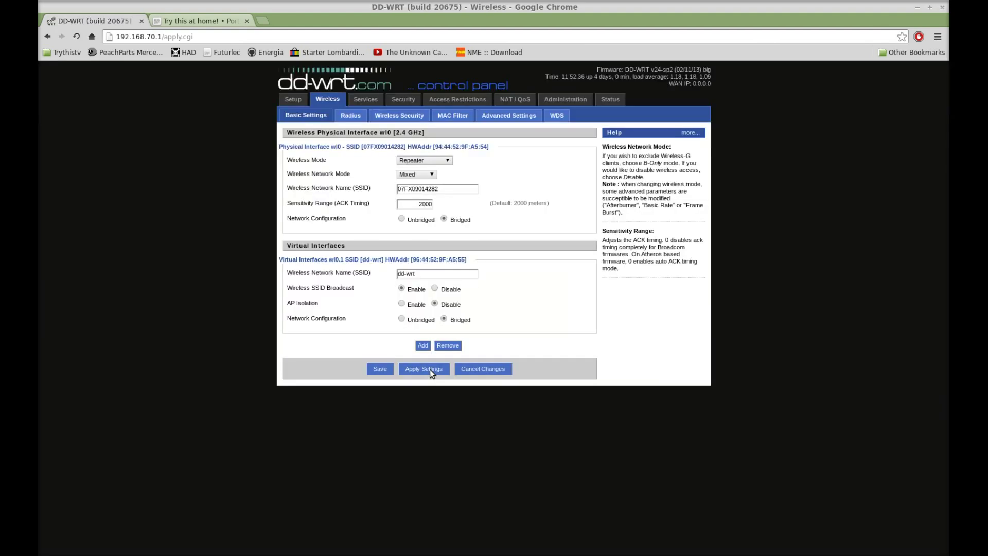
{"action": "left_click", "coordinate": [403, 122]}
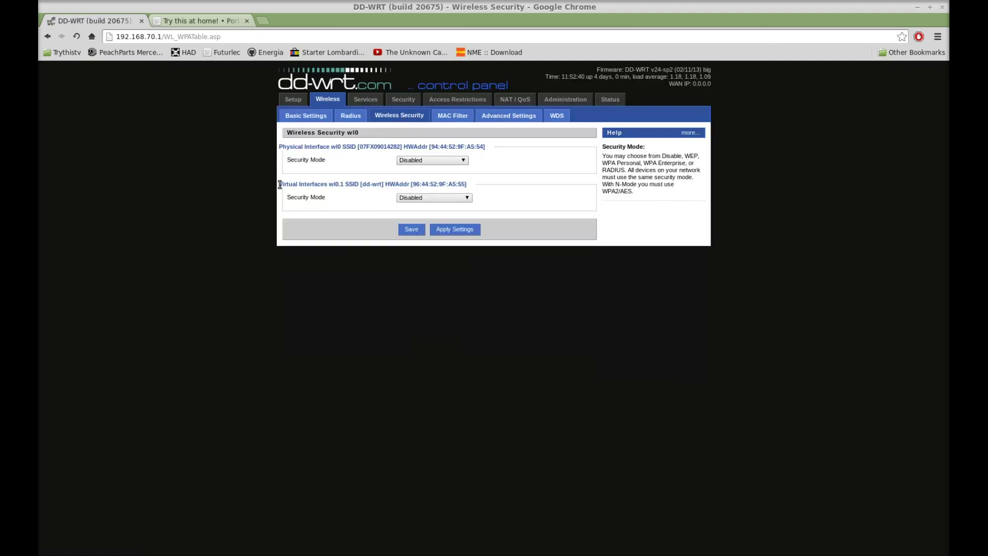
Step: Review that both the physical SSID and dd-wrt virtual interface show security disabled
{"action": "left_click_drag", "start_coordinate": [280, 183], "coordinate": [468, 184]}
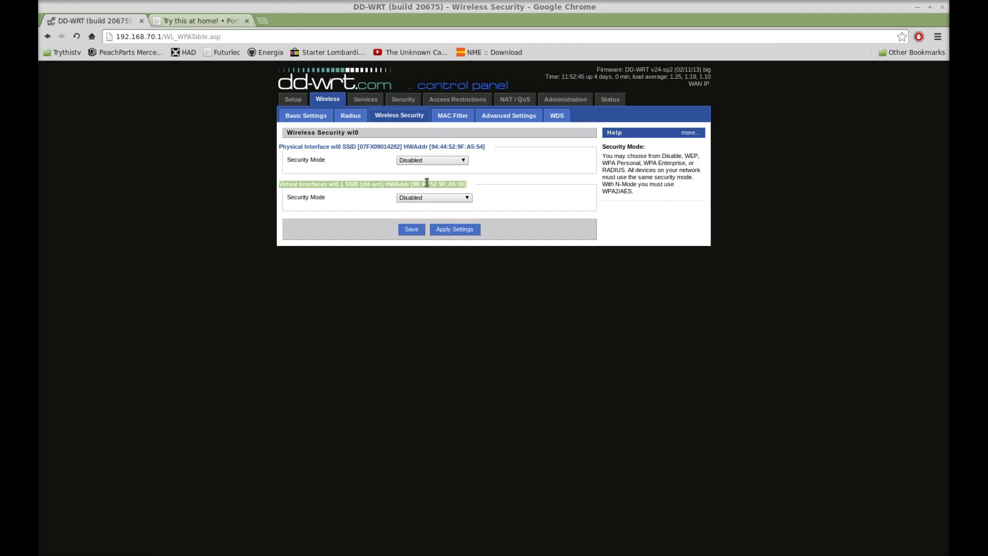
{"action": "left_click", "coordinate": [292, 148]}
{"action": "left_click_drag", "start_coordinate": [280, 147], "coordinate": [355, 147]}
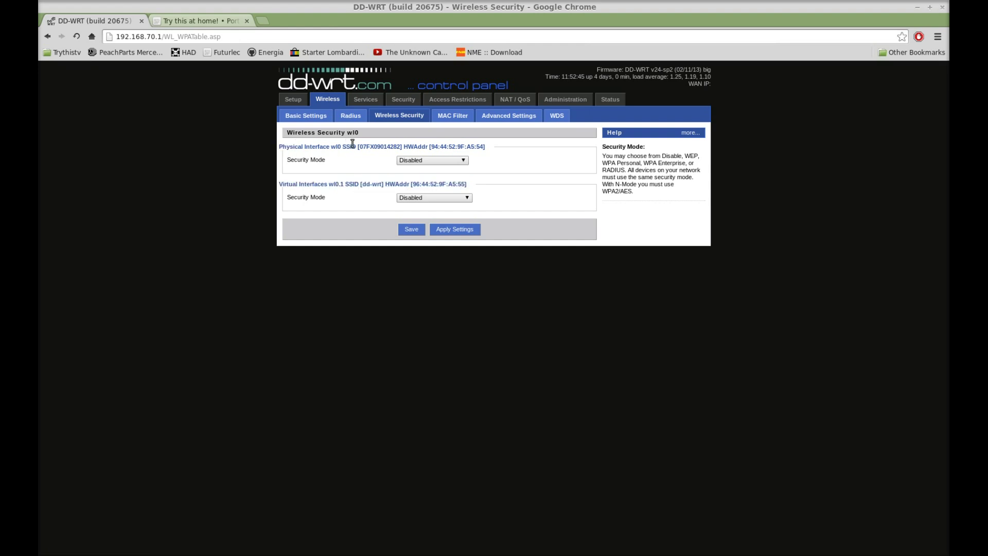
{"action": "left_click", "coordinate": [258, 166]}
Step: Return to Wireless Basic Settings showing Repeater mode and the dd-wrt interface
{"action": "left_click", "coordinate": [302, 116]}
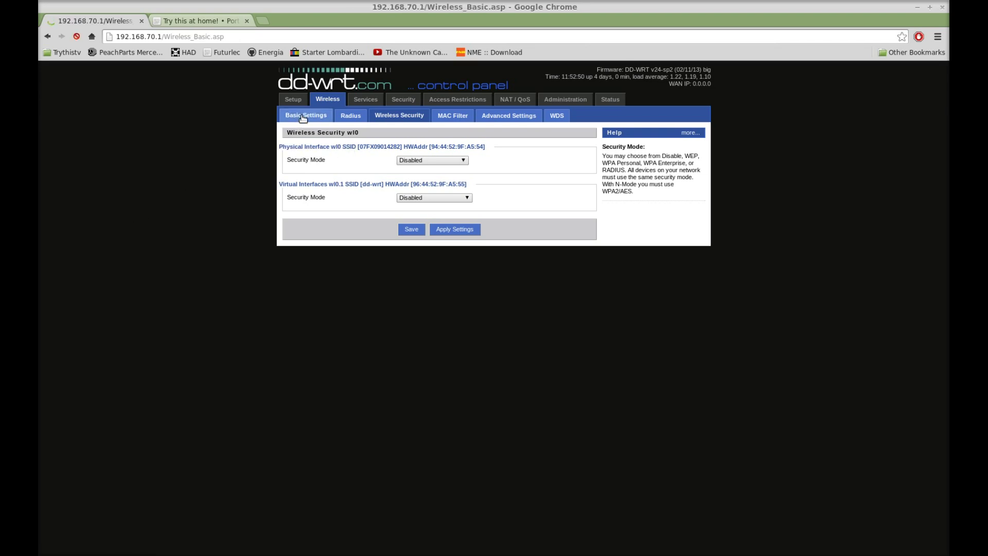